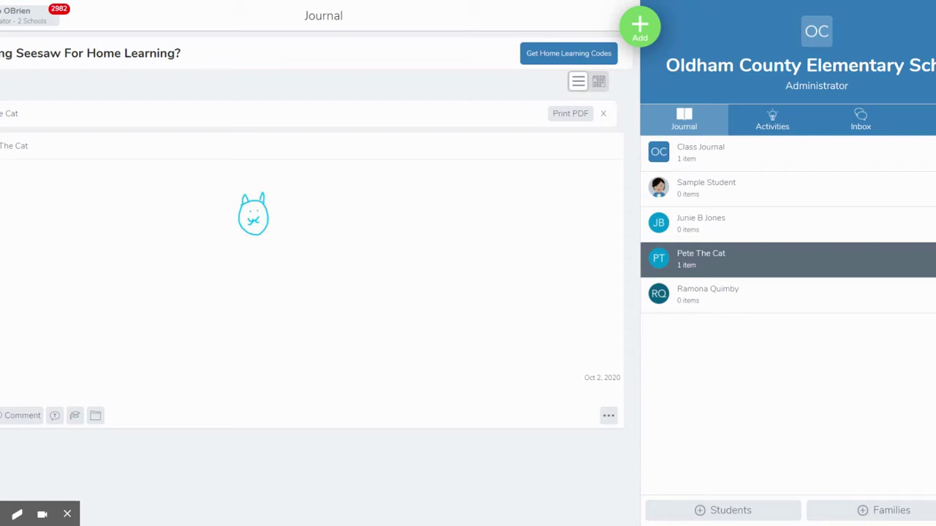
{"action": "left_click", "coordinate": [673, 228]}
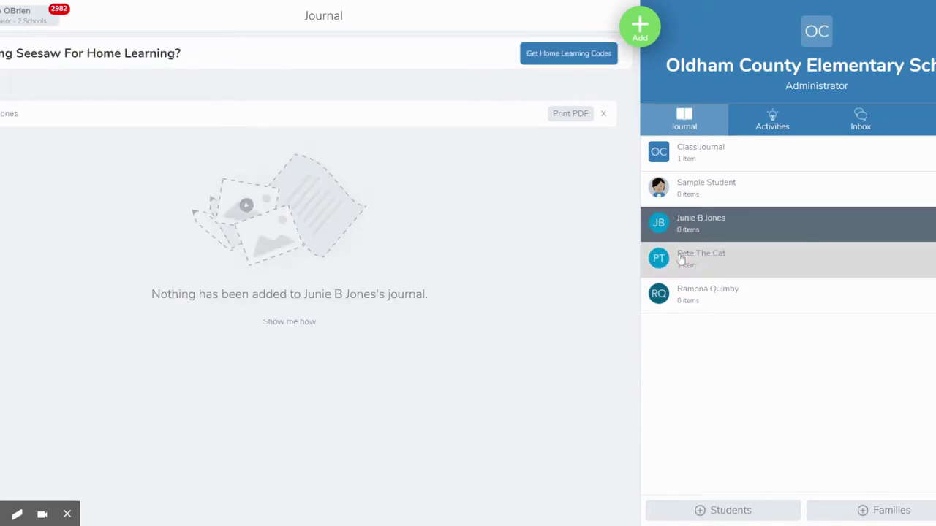
{"action": "left_click", "coordinate": [681, 258]}
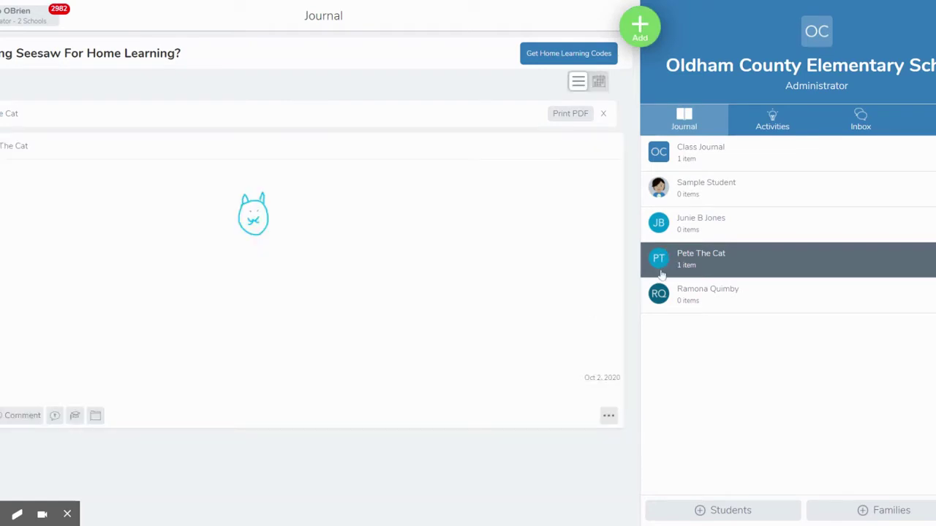
{"action": "left_click", "coordinate": [640, 33]}
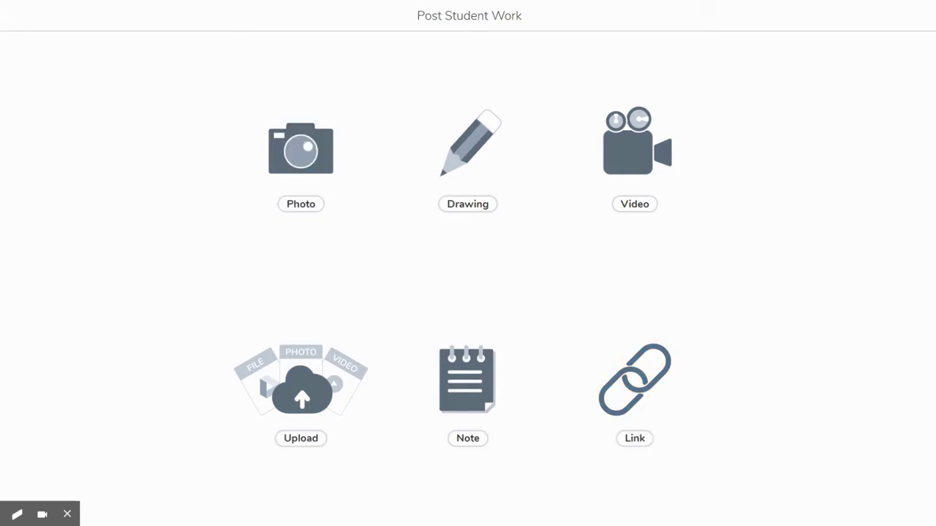
{"action": "key", "text": "Escape"}
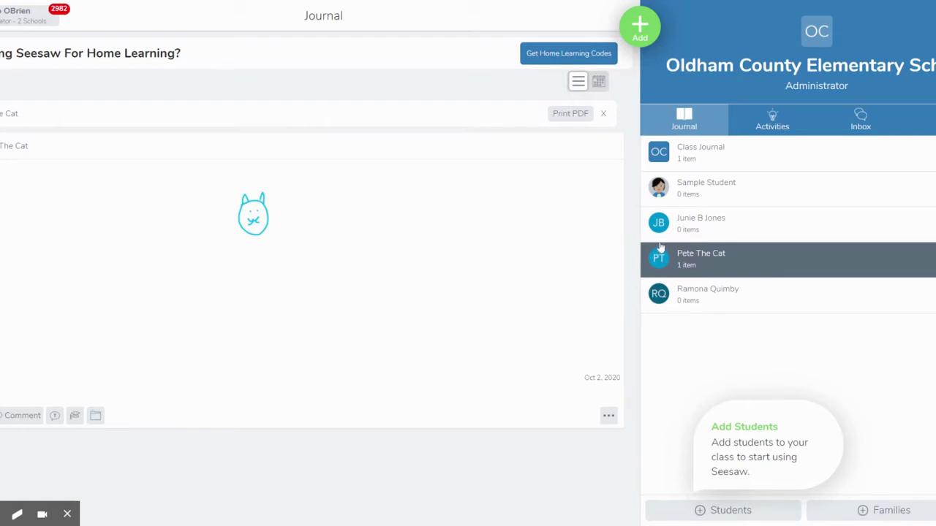
{"action": "left_click", "coordinate": [677, 228]}
{"action": "left_click", "coordinate": [683, 257]}
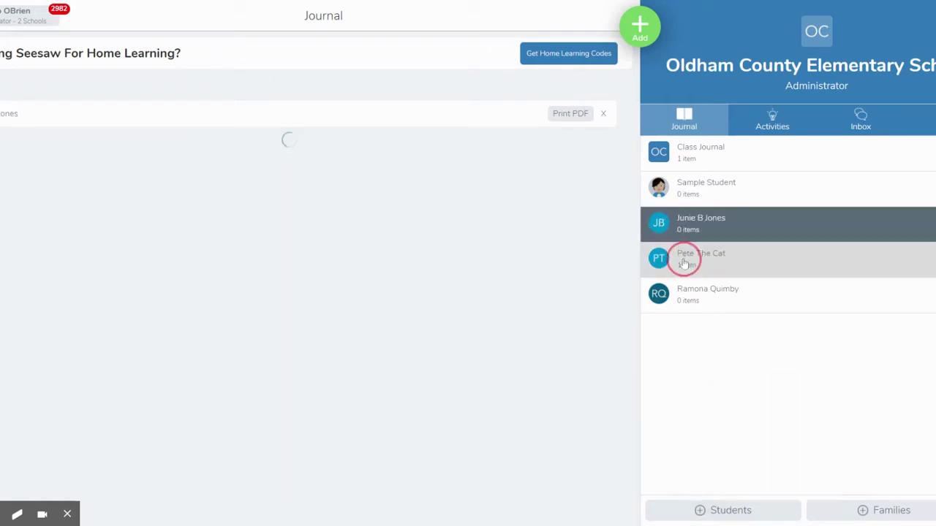
{"action": "left_click", "coordinate": [688, 295]}
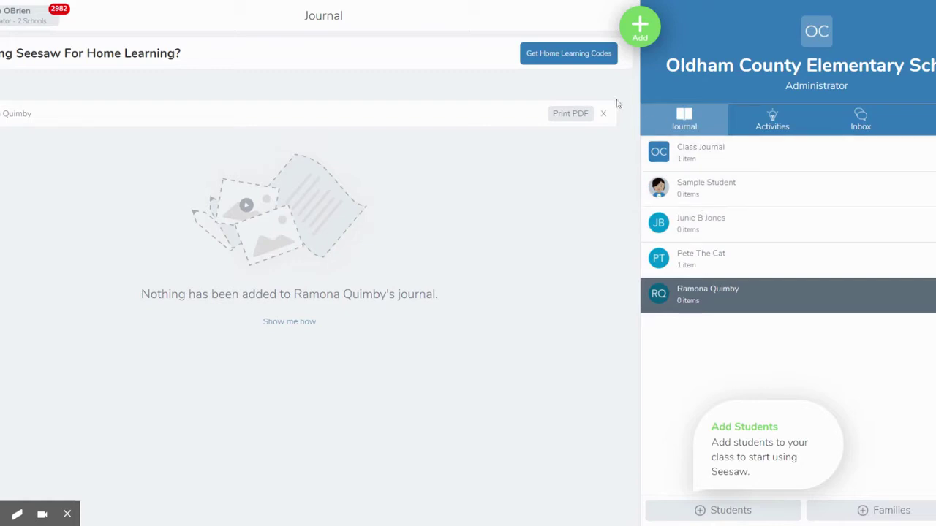
{"action": "left_click", "coordinate": [697, 224]}
{"action": "left_click", "coordinate": [702, 259]}
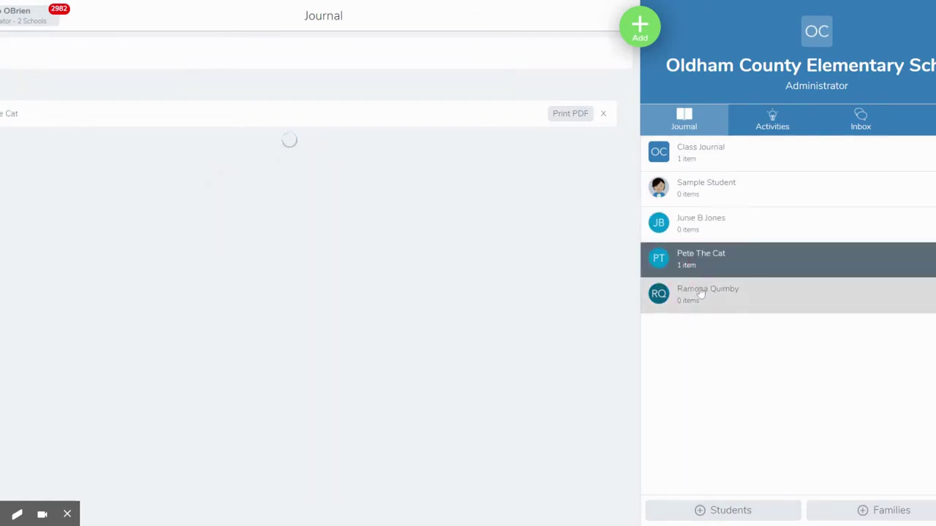
{"action": "left_click", "coordinate": [702, 292]}
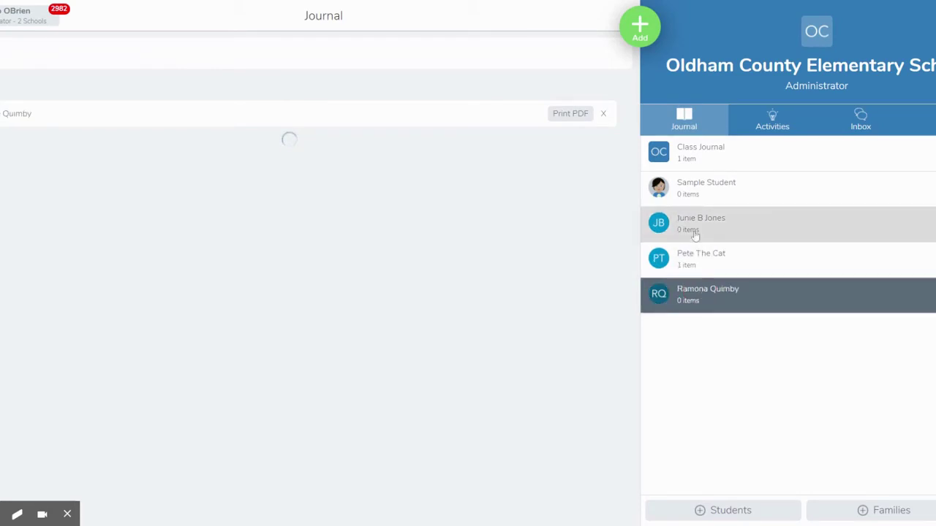
{"action": "left_click", "coordinate": [696, 266]}
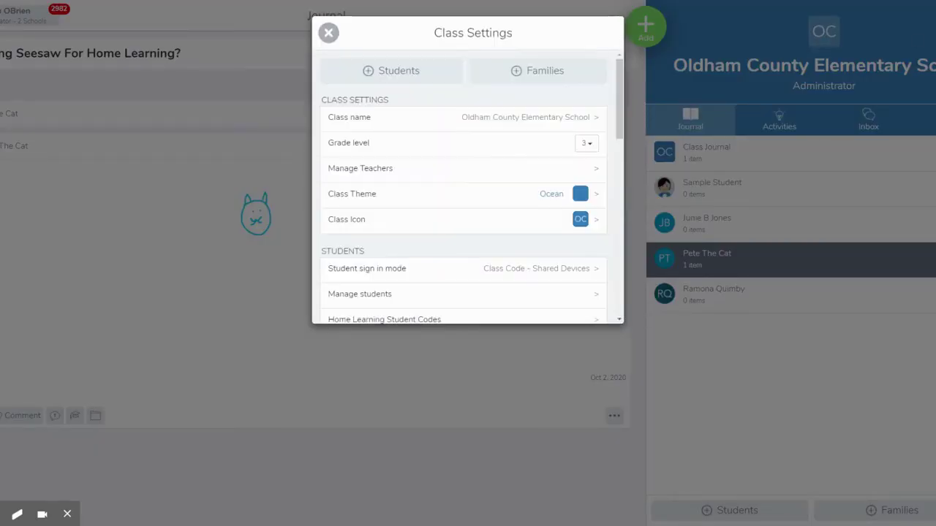
- Keep 'Students can see each other's work' on by cancelling its toggle, then view Student Likes & Comments
{"action": "scroll", "coordinate": [442, 161], "scroll_direction": "down", "scroll_amount": 5}
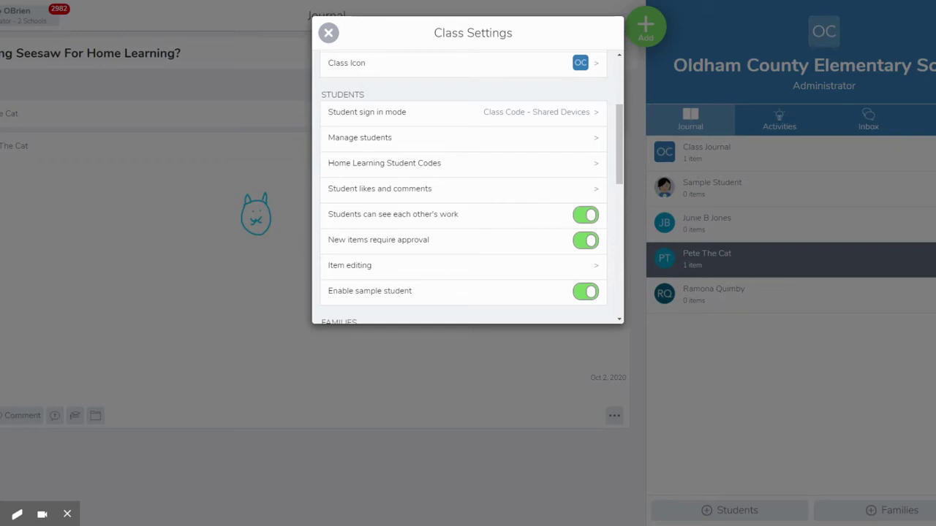
{"action": "left_click", "coordinate": [586, 215]}
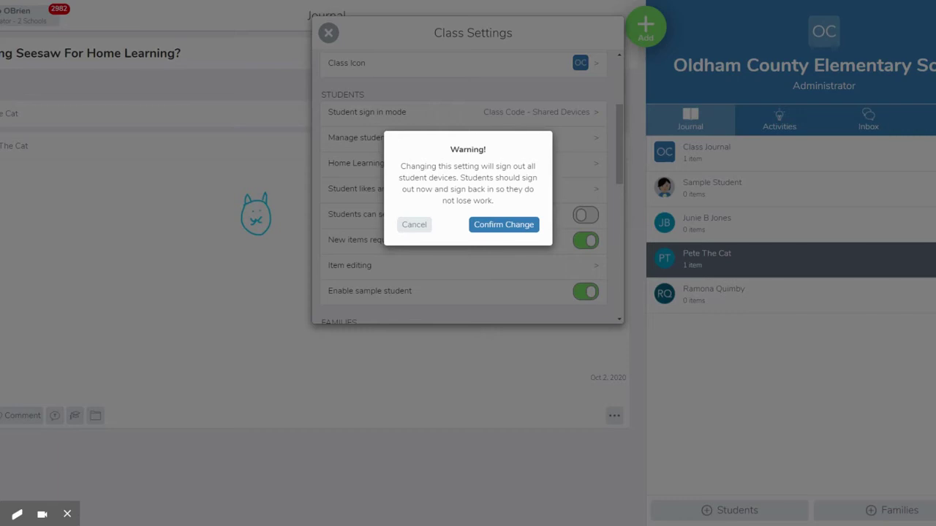
{"action": "left_click", "coordinate": [415, 227]}
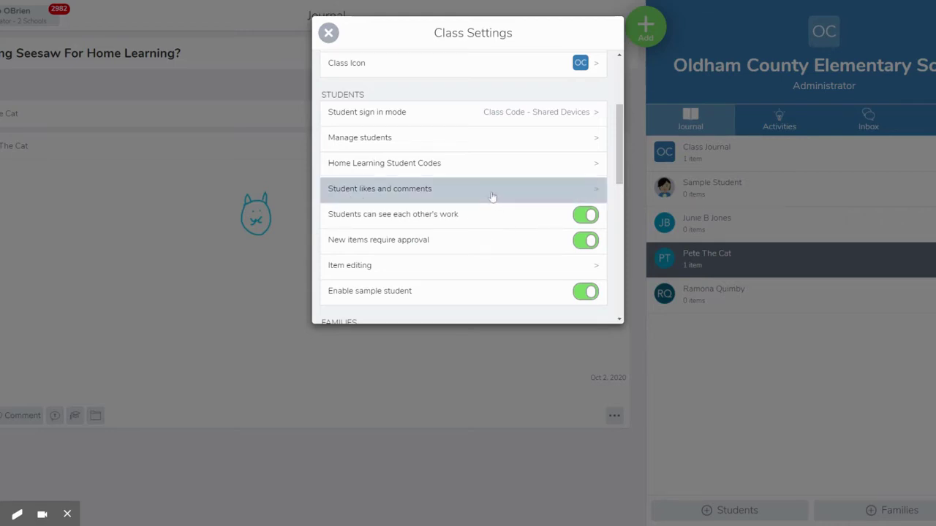
{"action": "left_click", "coordinate": [384, 195]}
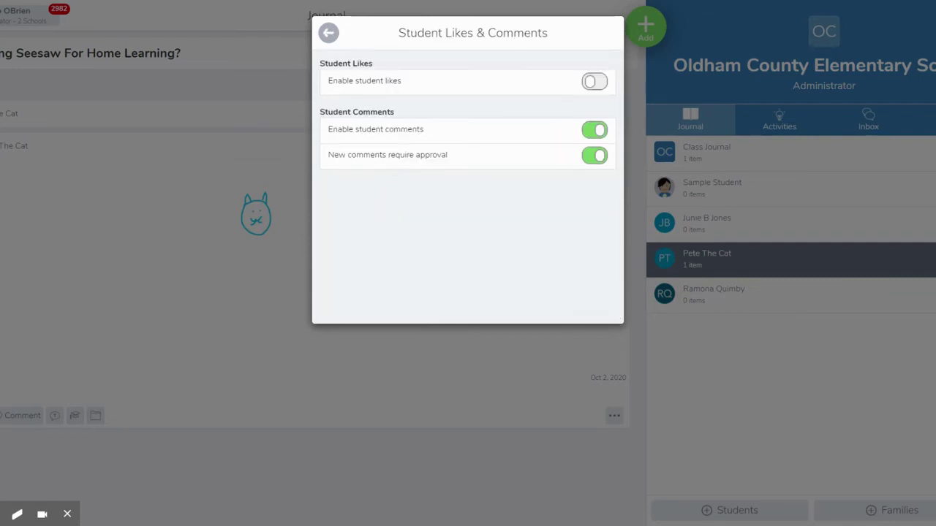
- Switch on 'Enable student likes', leaving student comments and comment approval enabled
{"action": "left_click", "coordinate": [328, 32]}
{"action": "scroll", "coordinate": [376, 202], "scroll_direction": "down", "scroll_amount": 3}
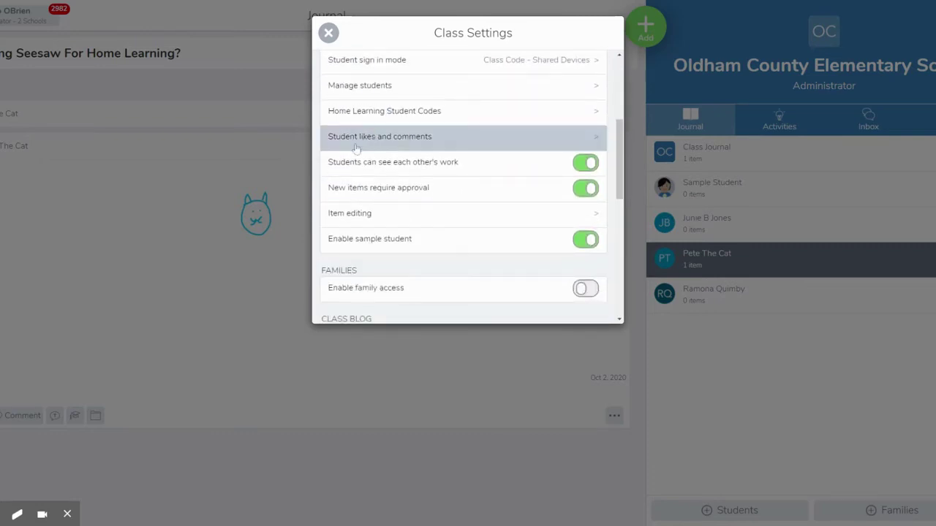
{"action": "left_click", "coordinate": [376, 140]}
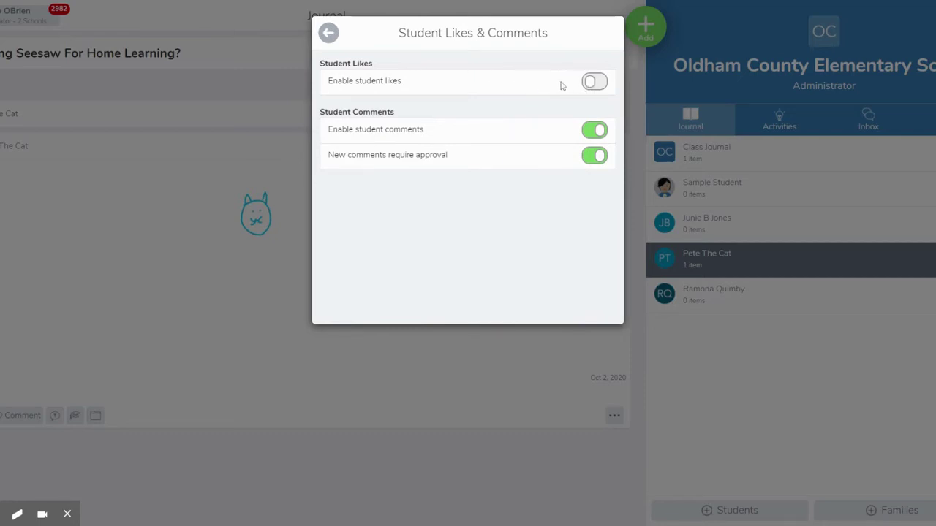
{"action": "left_click", "coordinate": [590, 83]}
{"action": "left_click", "coordinate": [327, 35]}
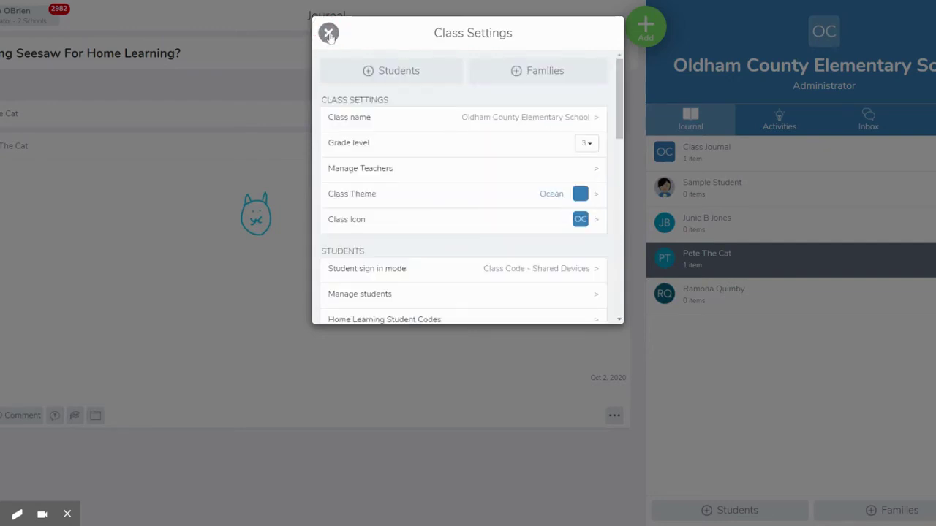
- Close Class Settings and show the class Activities list with the I See Colors Photo Book
{"action": "left_click", "coordinate": [329, 34]}
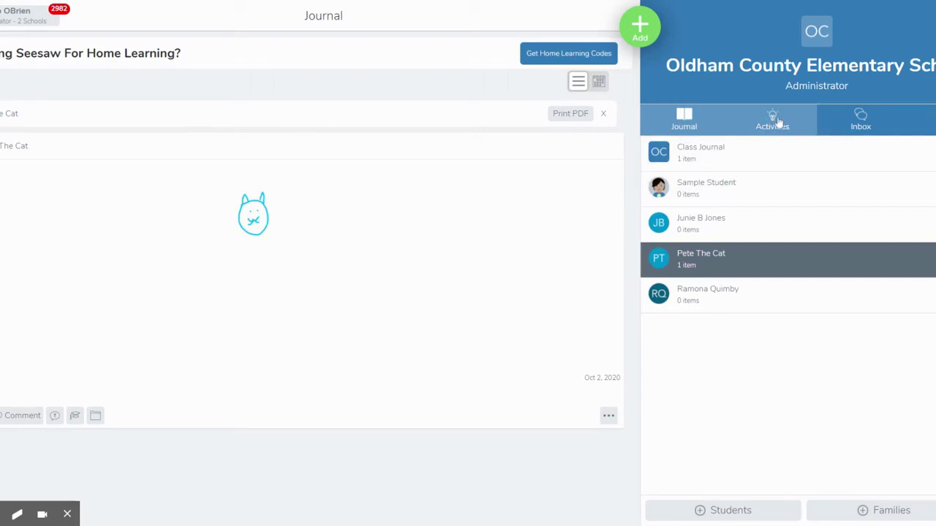
{"action": "left_click", "coordinate": [775, 124]}
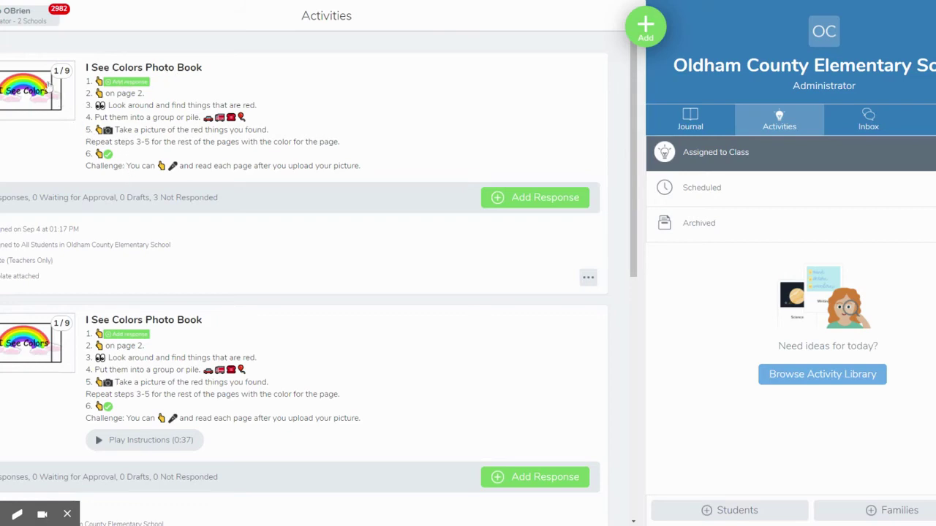
- Preview the I See Colors photo book pages (red, yellow, purple) through to the title page, then close it
{"action": "left_click", "coordinate": [48, 86]}
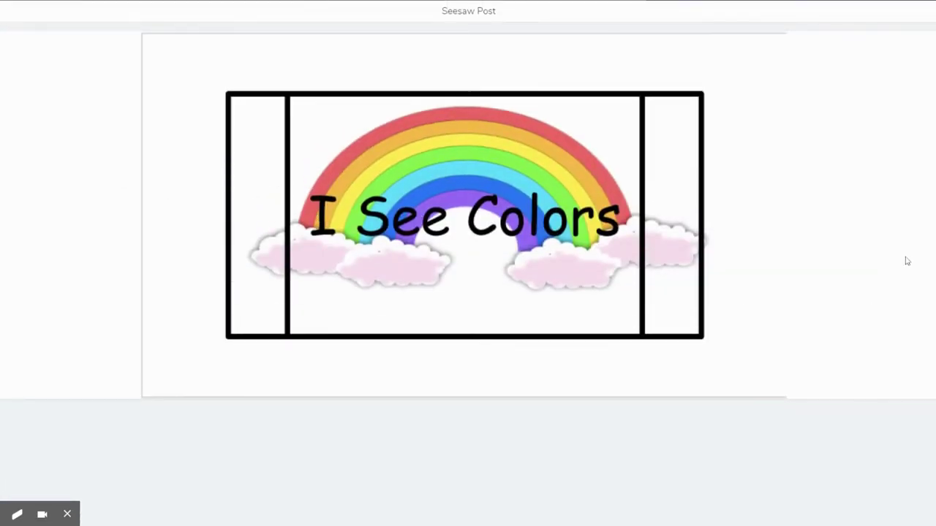
{"action": "key", "text": "Right"}
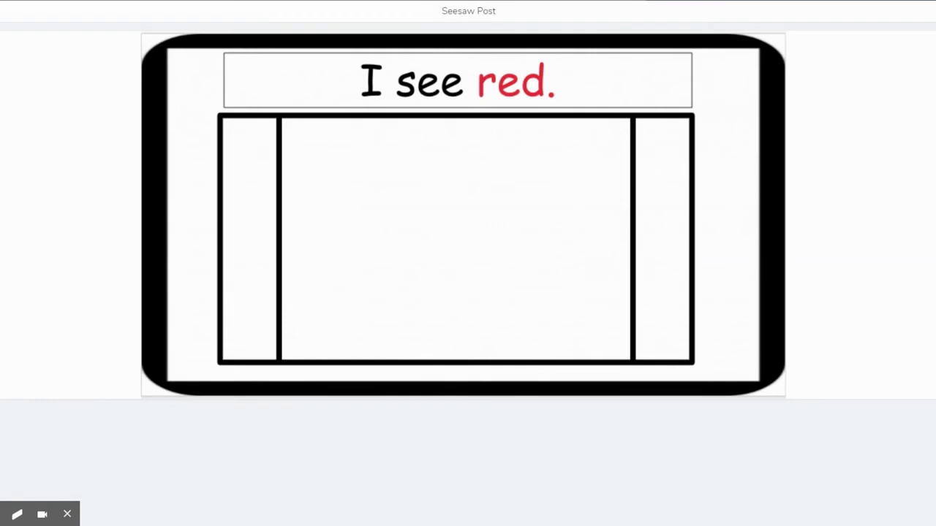
{"action": "key", "text": "Right"}
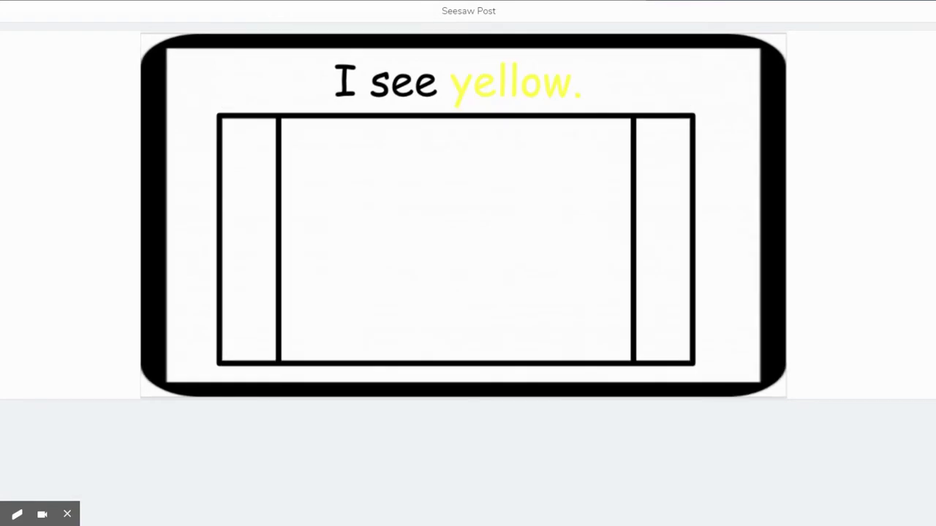
{"action": "key", "text": "Right"}
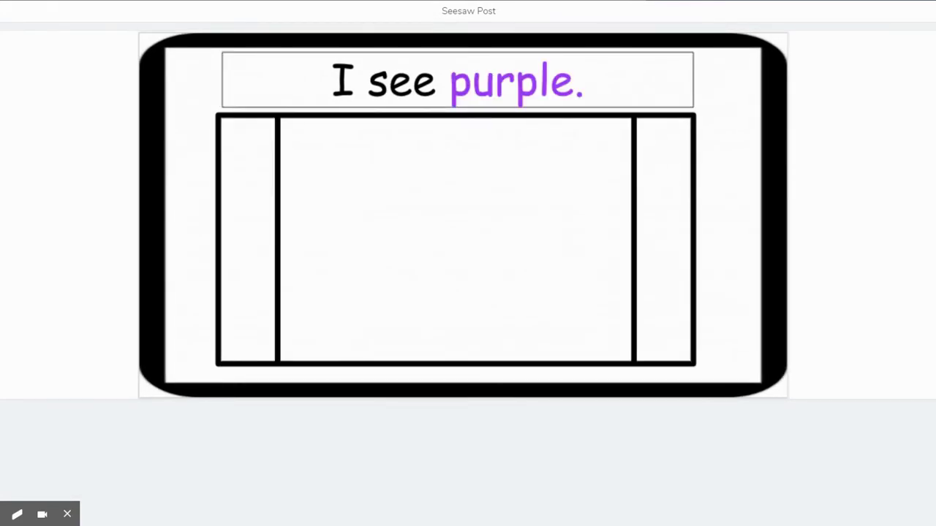
{"action": "key", "text": "Right"}
{"action": "key", "text": "Right"}
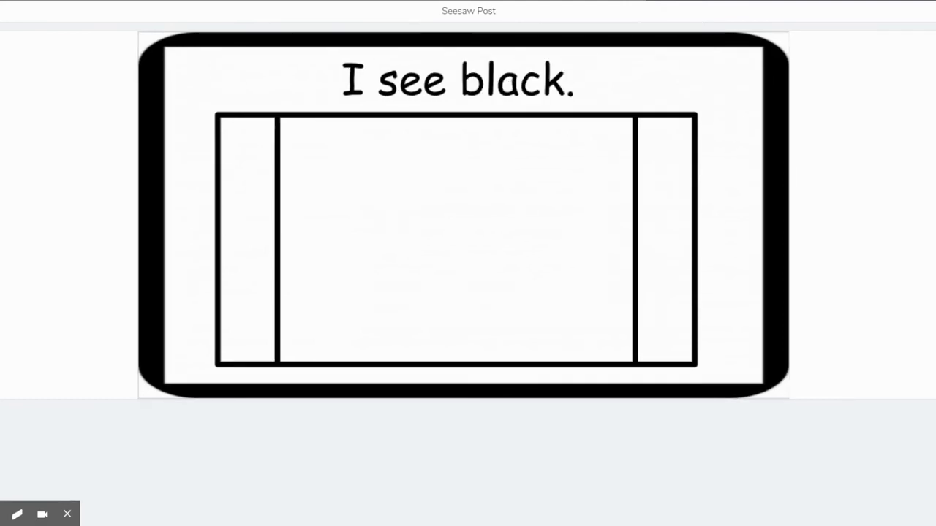
{"action": "key", "text": "Right"}
{"action": "key", "text": "Right"}
{"action": "key", "text": "Right"}
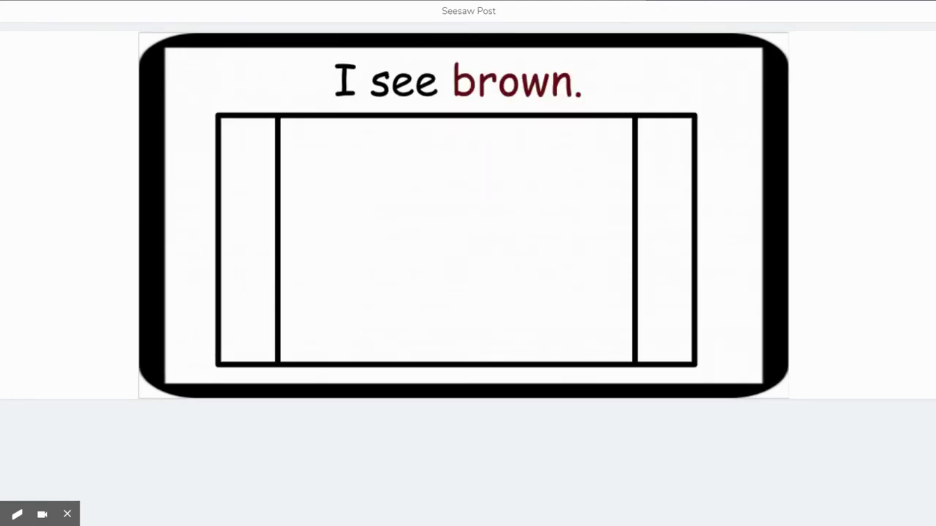
{"action": "key", "text": "Right"}
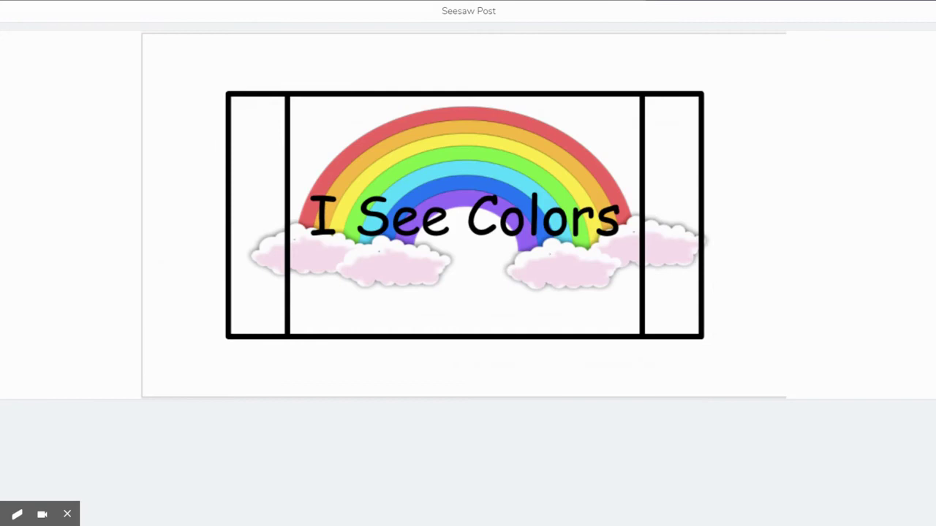
{"action": "key", "text": "Right"}
{"action": "key", "text": "Escape"}
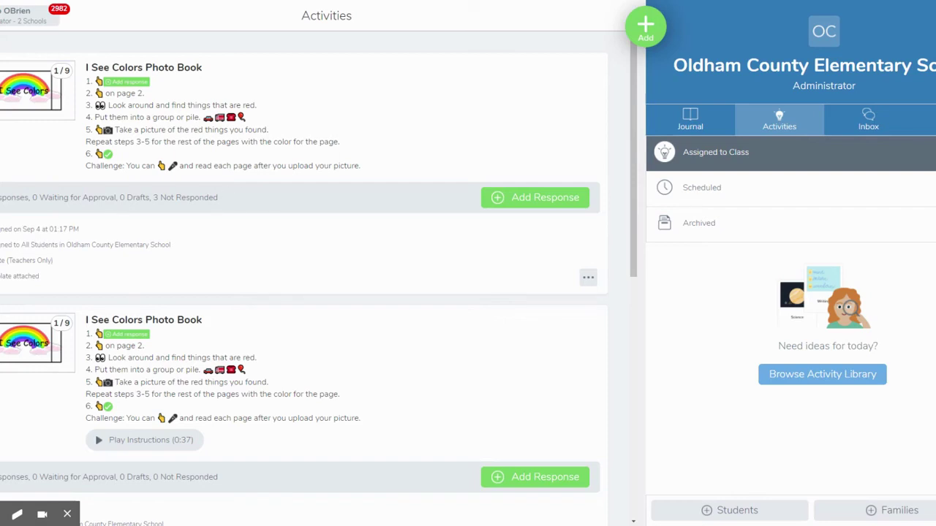
{"action": "left_click", "coordinate": [133, 207]}
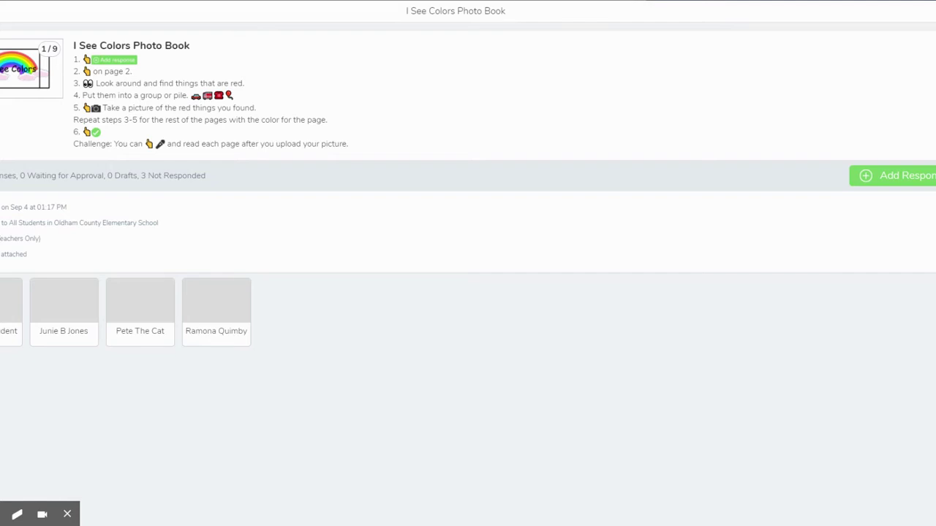
{"action": "key", "text": "alt+Left"}
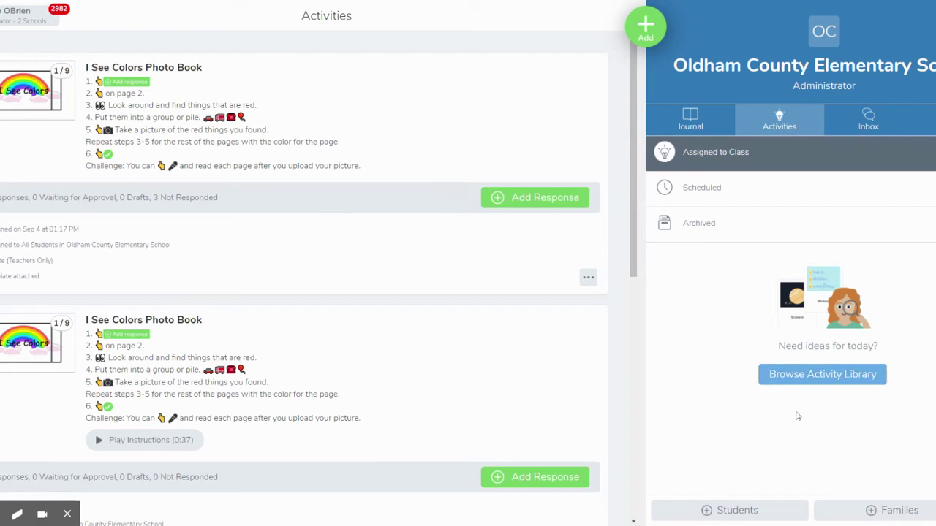
- Browse the Activity Library filtered to Kindergarten and Math instead of 3rd Grade (5,912 activities)
{"action": "left_click", "coordinate": [818, 379]}
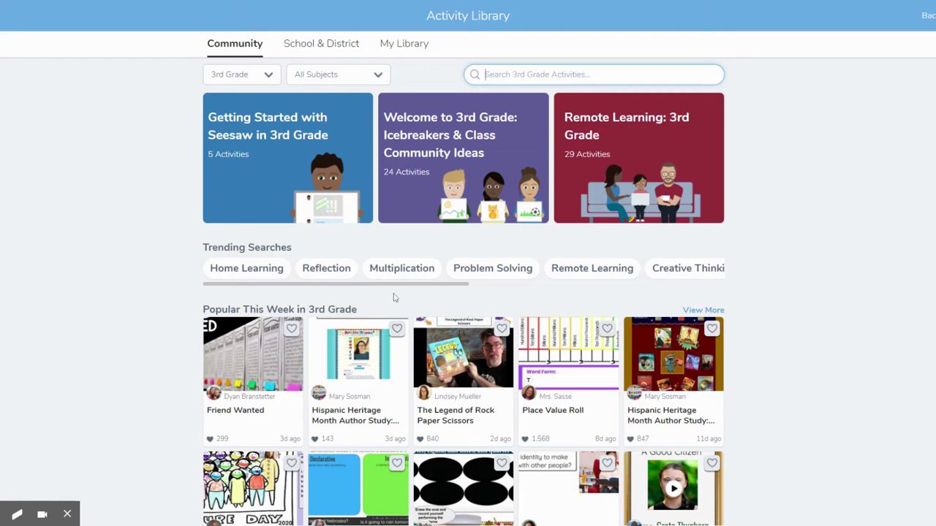
{"action": "scroll", "coordinate": [192, 329], "scroll_direction": "down", "scroll_amount": 1}
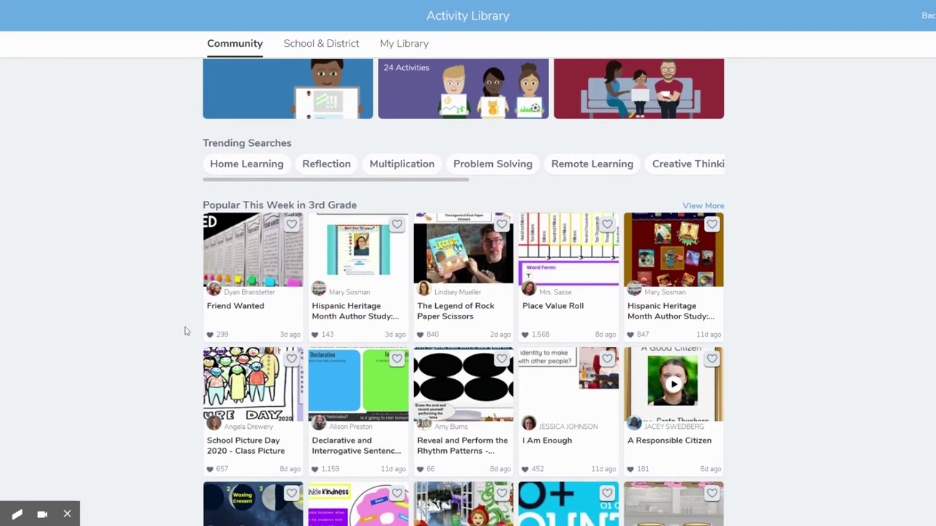
{"action": "scroll", "coordinate": [219, 264], "scroll_direction": "up", "scroll_amount": 1}
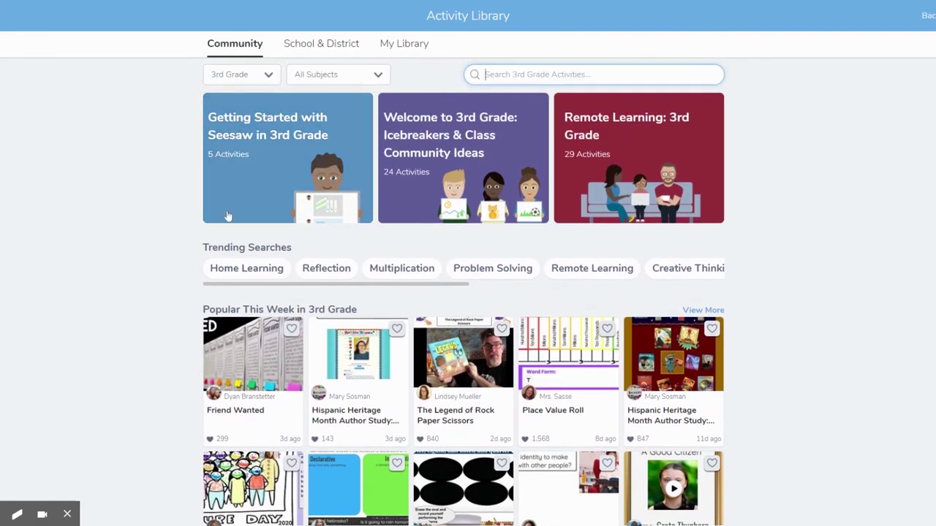
{"action": "left_click", "coordinate": [241, 79]}
{"action": "left_click", "coordinate": [235, 142]}
{"action": "left_click", "coordinate": [310, 79]}
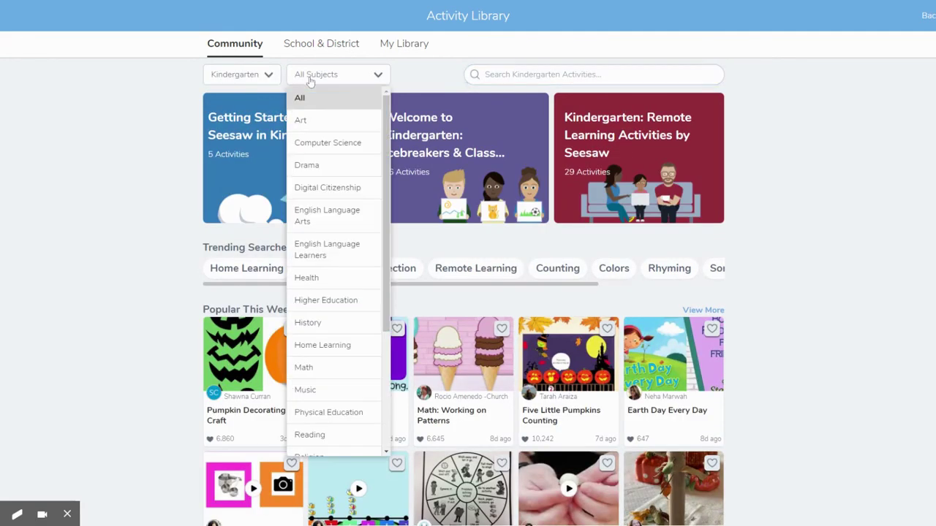
{"action": "left_click", "coordinate": [320, 368]}
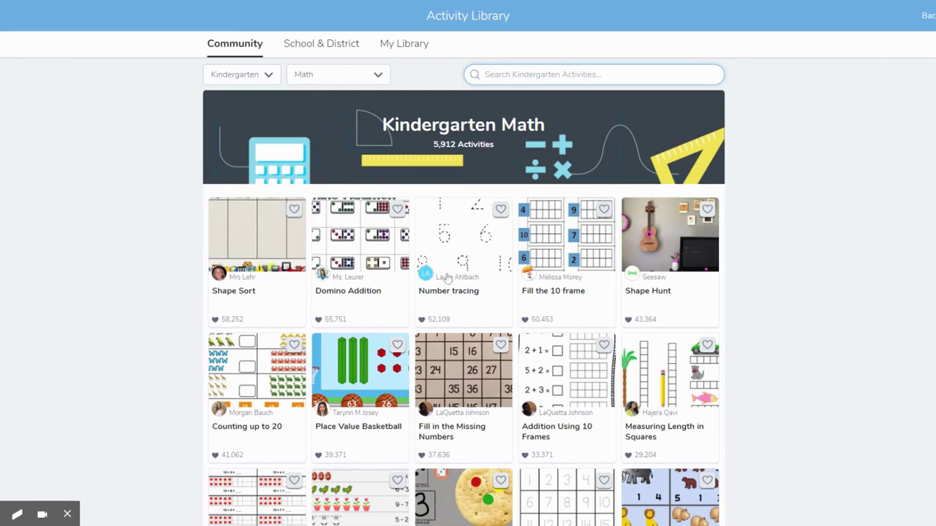
- Open the Number tracing (numbers 0–10) activity and heart it to save it to My Library
{"action": "left_click", "coordinate": [465, 245]}
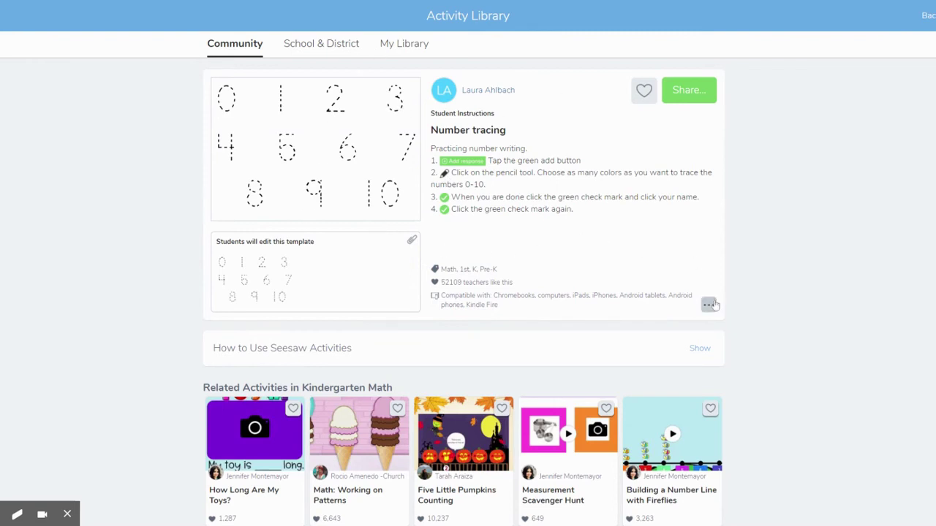
{"action": "left_click", "coordinate": [643, 90]}
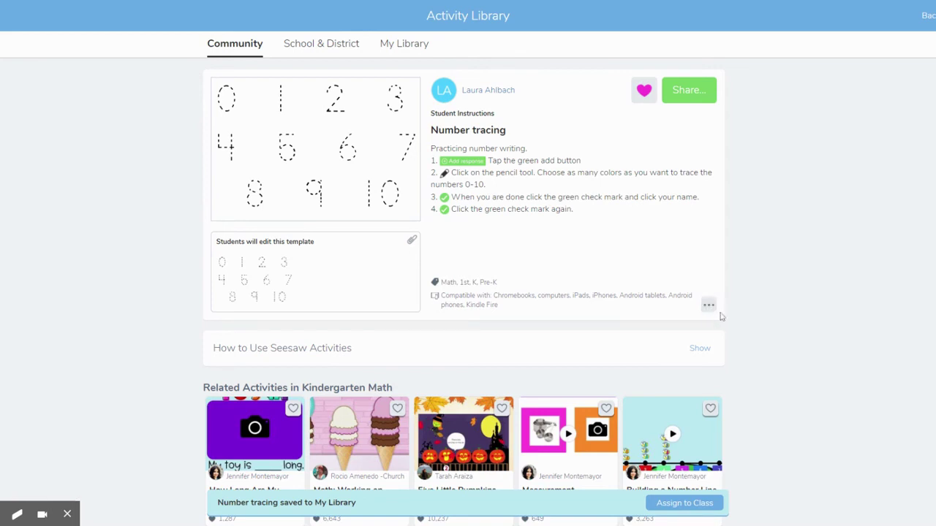
{"action": "left_click", "coordinate": [709, 306]}
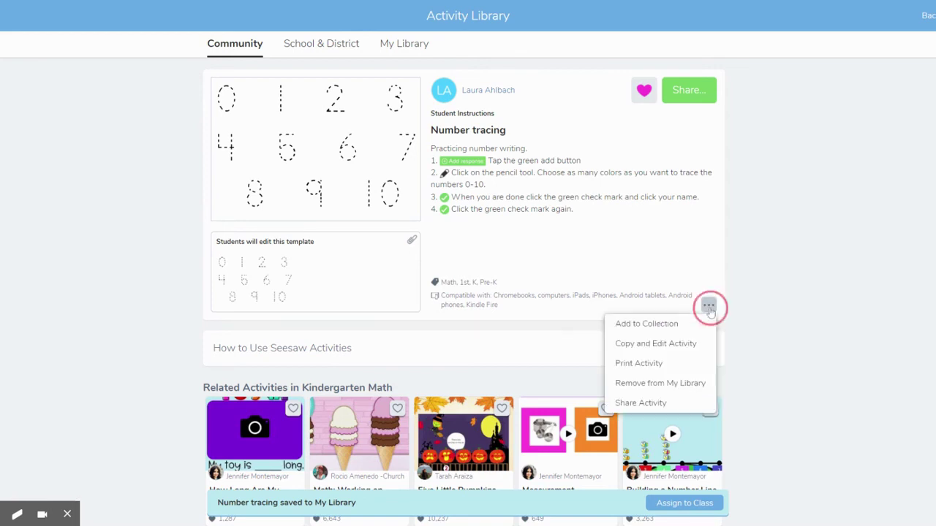
{"action": "left_click", "coordinate": [645, 351]}
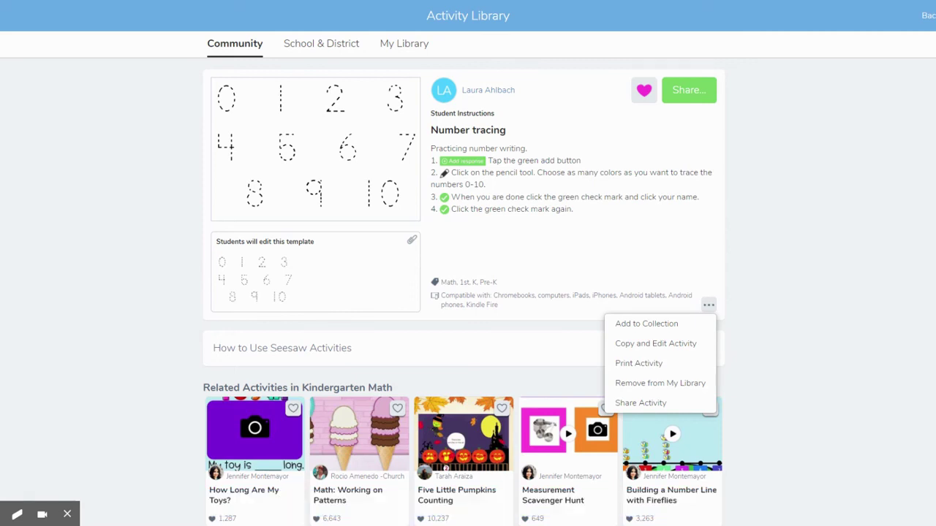
- Copy Number tracing for editing and record 16 seconds of voice instructions for students
{"action": "left_click", "coordinate": [657, 345]}
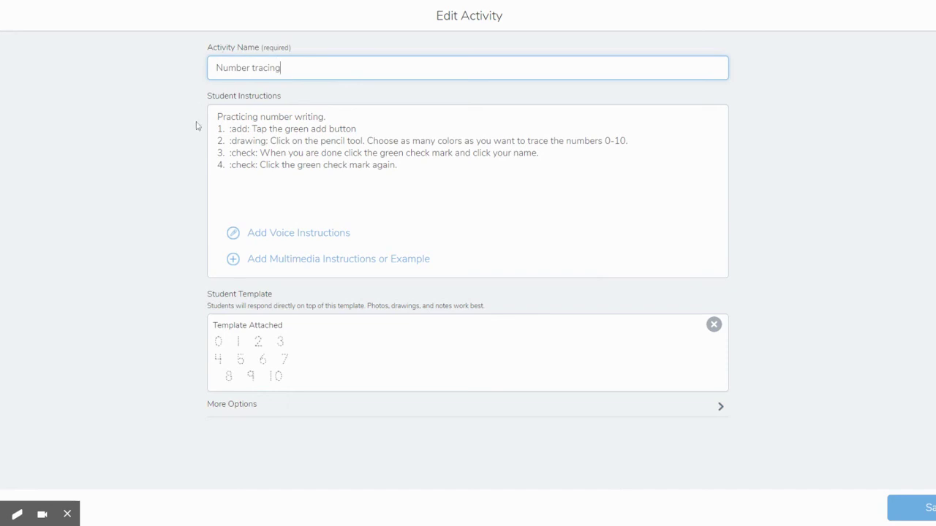
{"action": "left_click", "coordinate": [288, 234]}
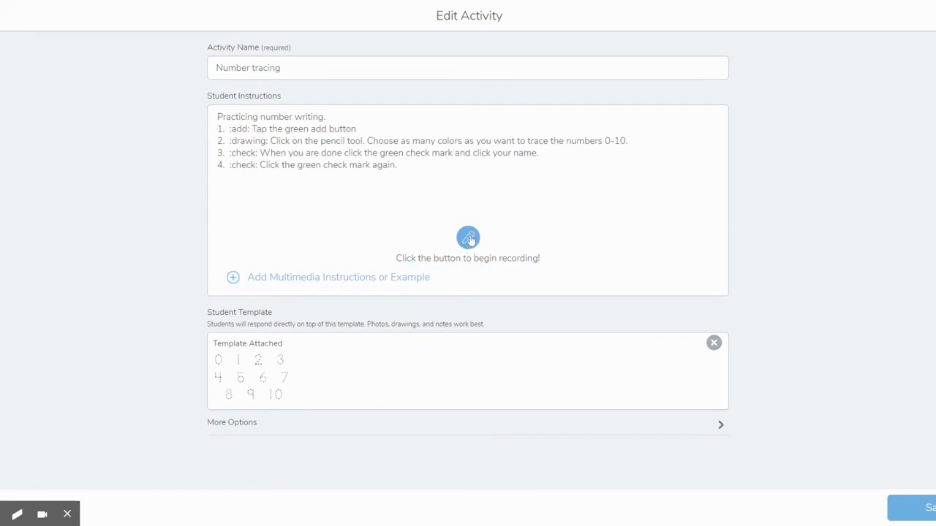
{"action": "left_click", "coordinate": [468, 238]}
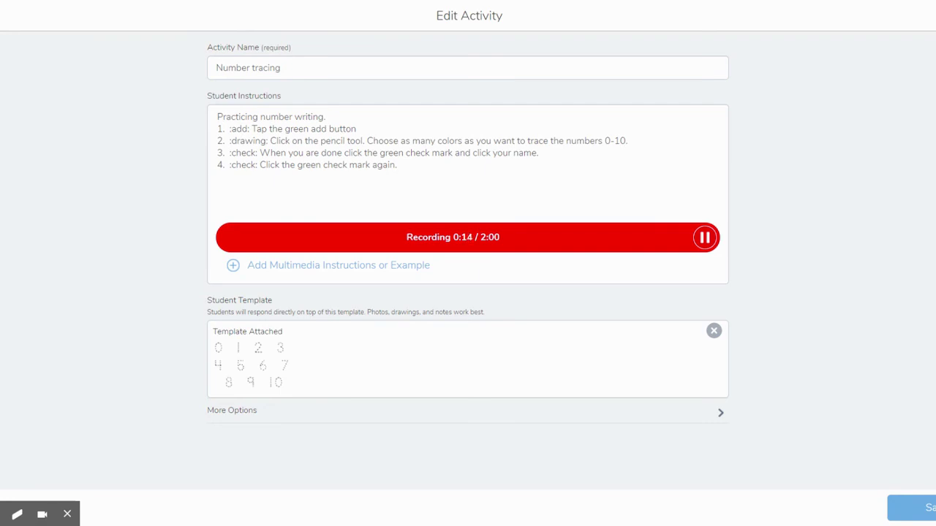
{"action": "left_click", "coordinate": [705, 238]}
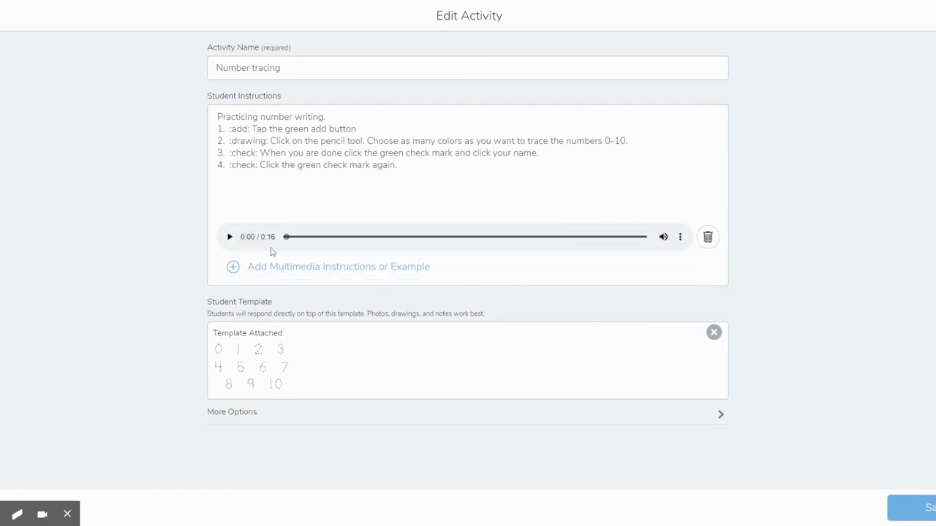
- Play back the voice recording to check it, then save the edited Number tracing copy
{"action": "left_click", "coordinate": [230, 237]}
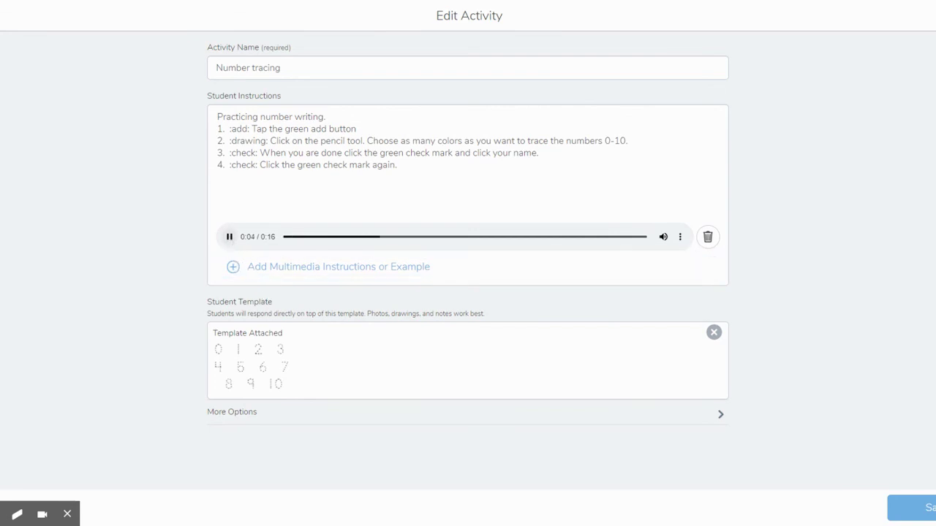
{"action": "left_click", "coordinate": [229, 237]}
{"action": "left_click", "coordinate": [361, 153]}
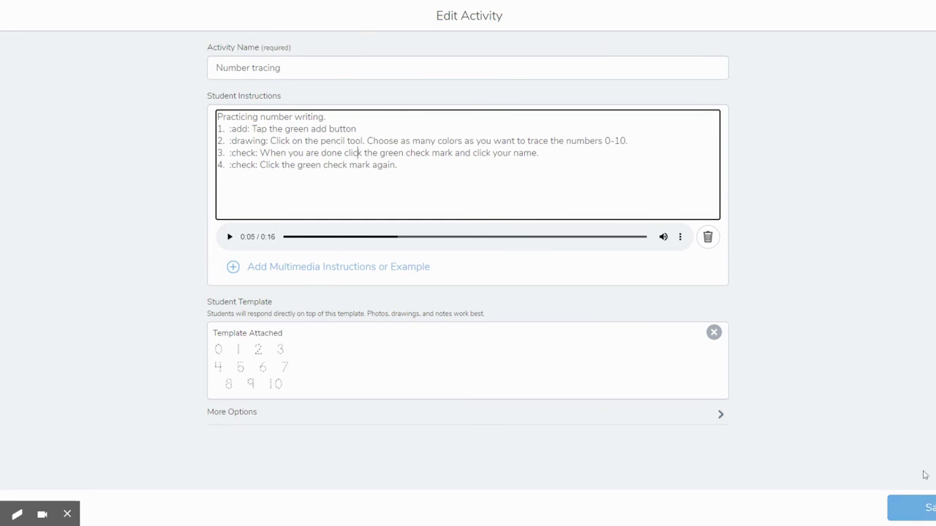
{"action": "left_click", "coordinate": [914, 508]}
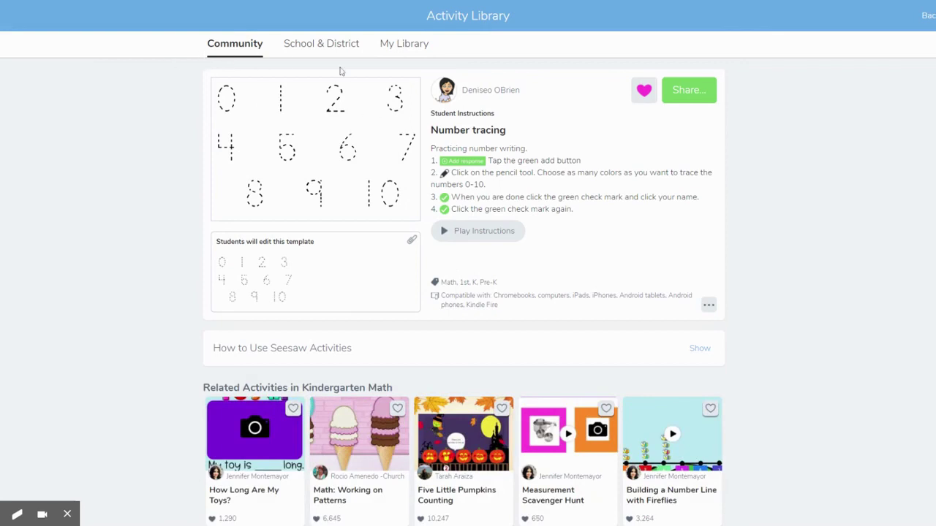
- Switch to the My Library tab to find both Number tracing activities
{"action": "left_click", "coordinate": [401, 46]}
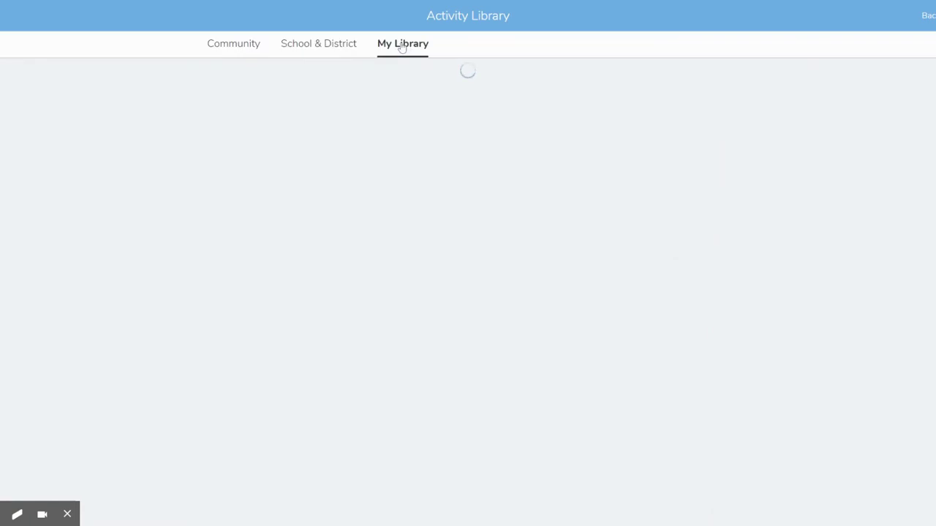